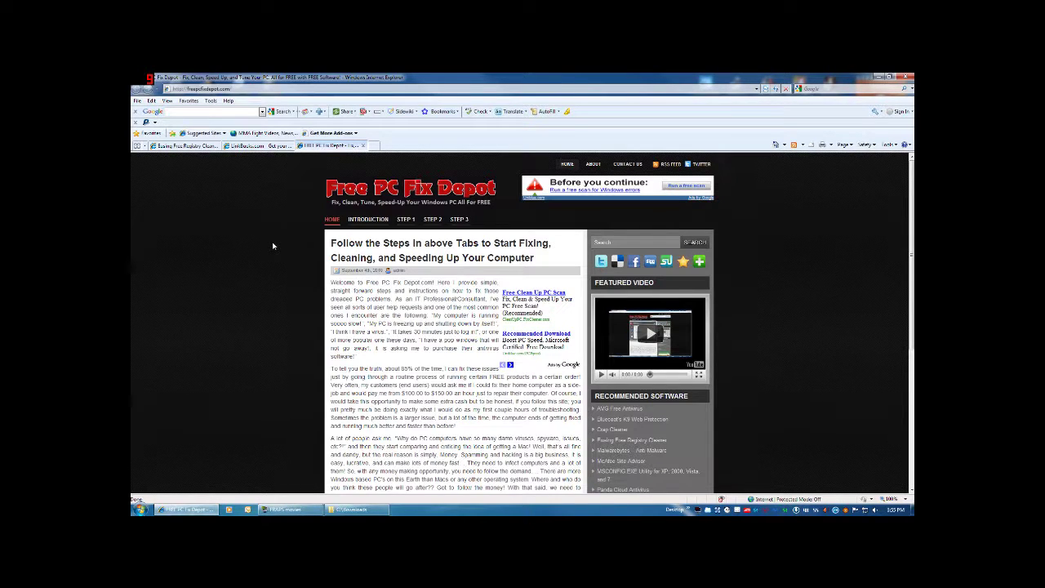
Step: Skip the linkbucks ad, return to the Eusing Free Registry Cleaner 2.6.3 page, and show the downloaded EFRCSetup.exe
scroll(441, 327, "down", 1)
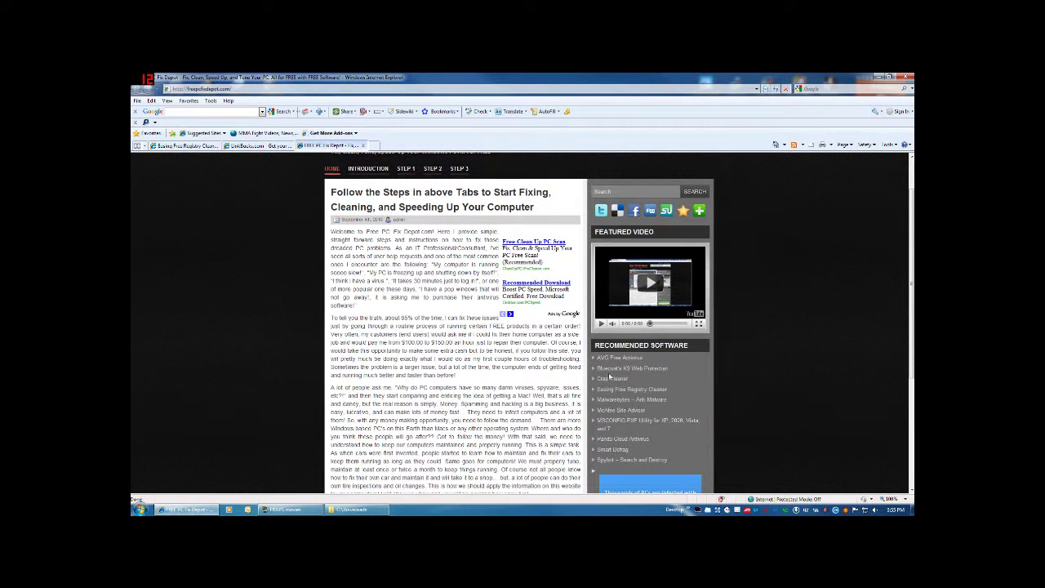
mouse_move(623, 393)
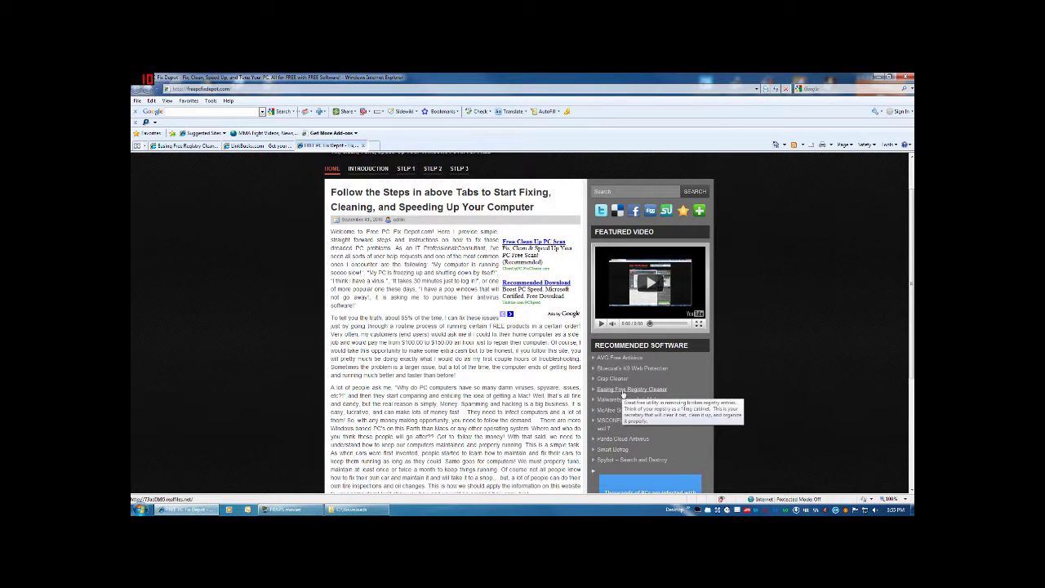
left_click(253, 145)
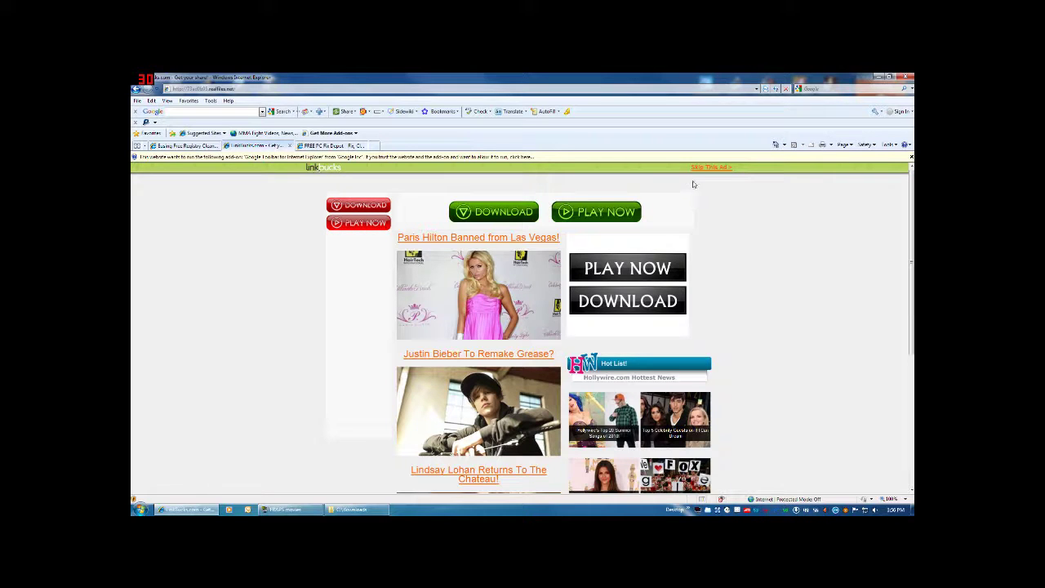
left_click(720, 168)
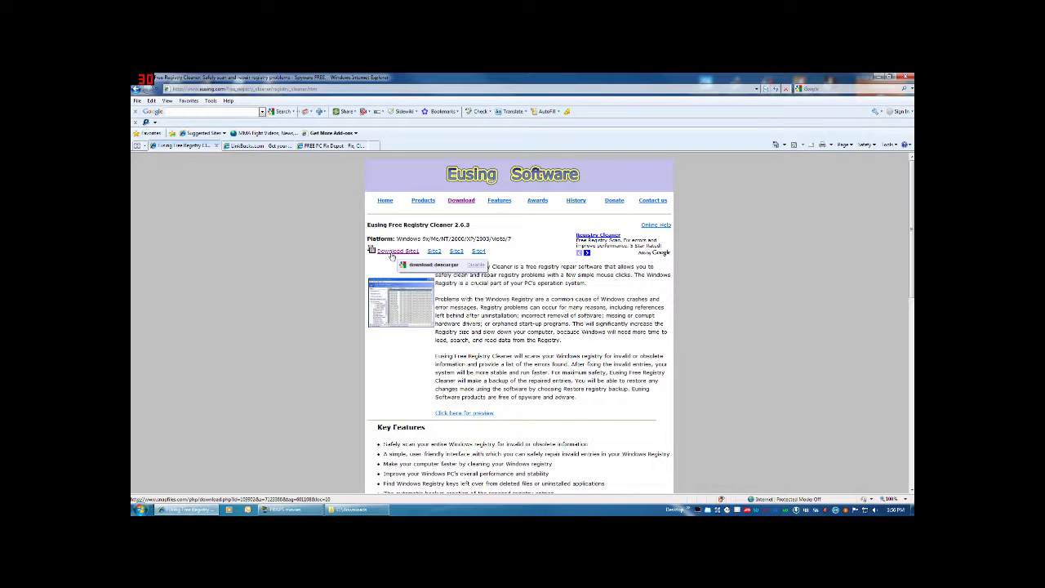
left_click(245, 145)
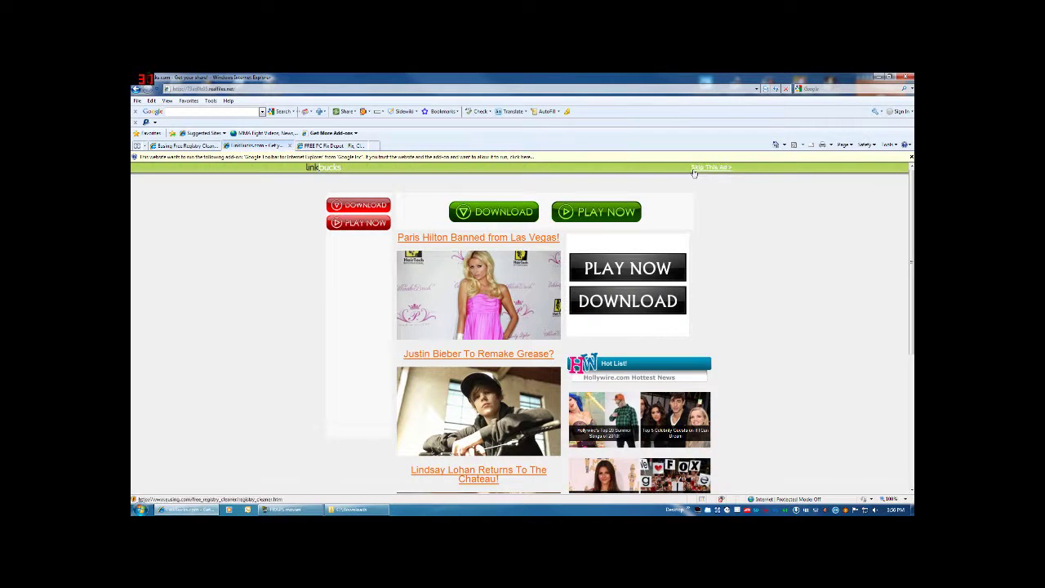
left_click(186, 145)
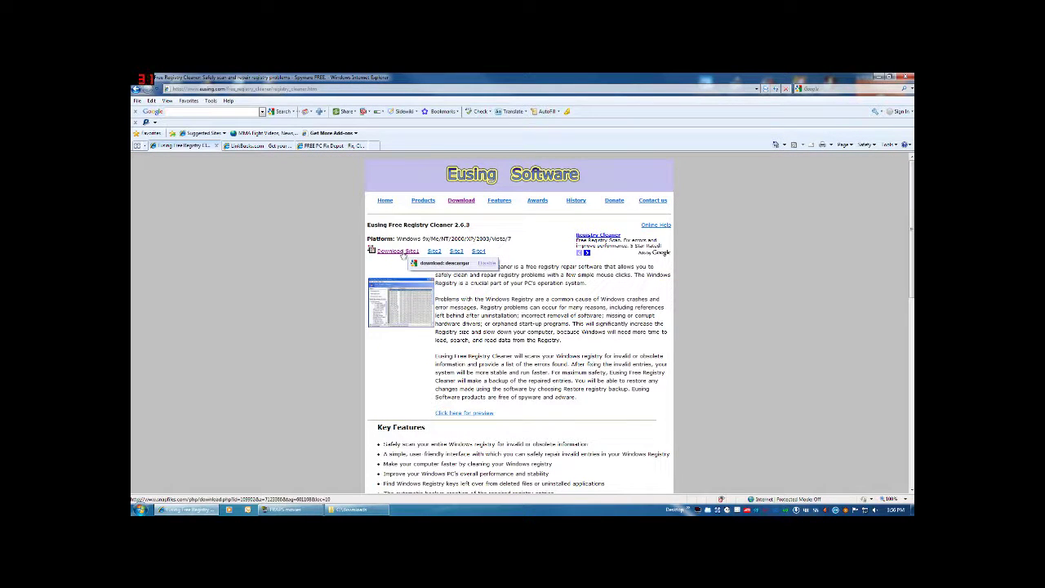
left_click(378, 511)
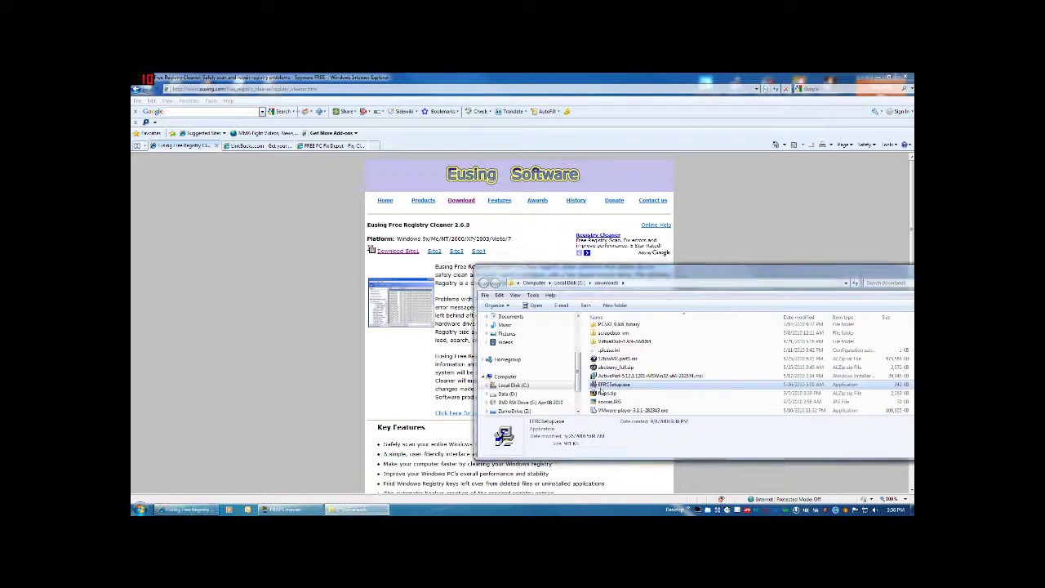
Step: Run EFRCSetup.exe from the Downloads folder and minimize the Explorer window
left_click_drag(621, 272, 501, 180)
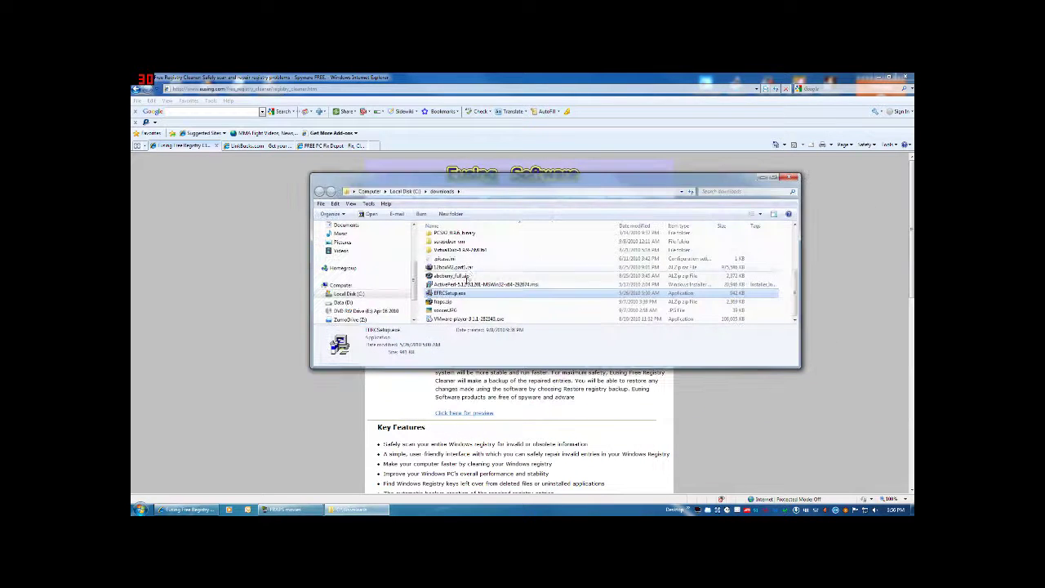
double_click(454, 294)
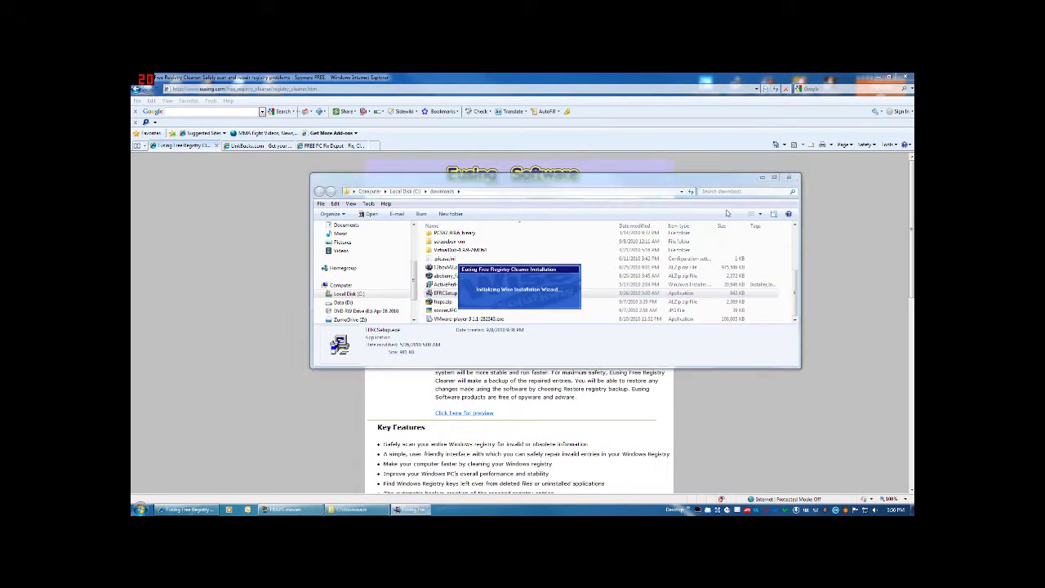
left_click(764, 177)
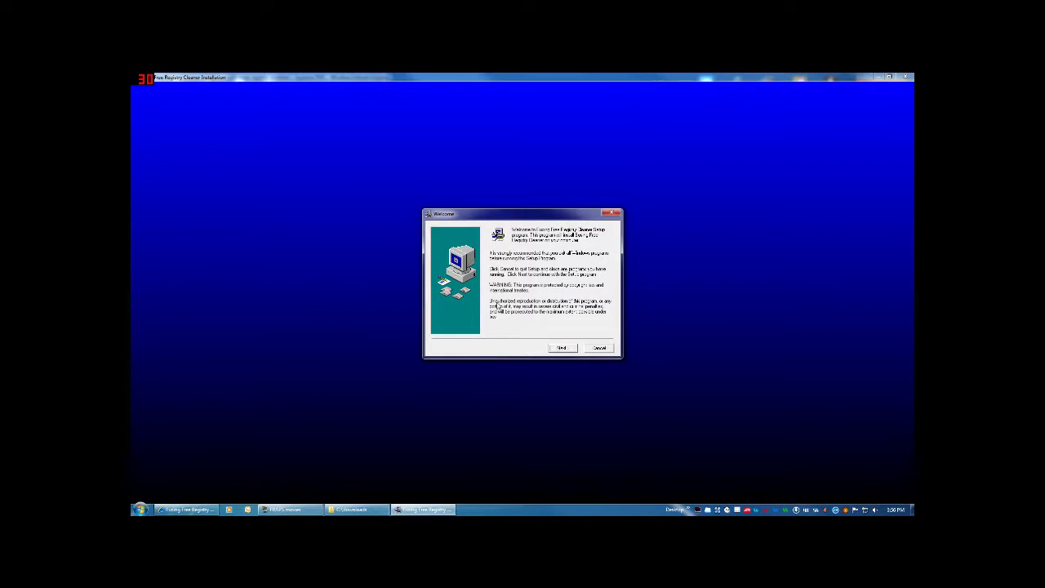
Step: Install Eusing Free Registry Cleaner with the default destination folder and program group, launching it on finish
left_click(566, 349)
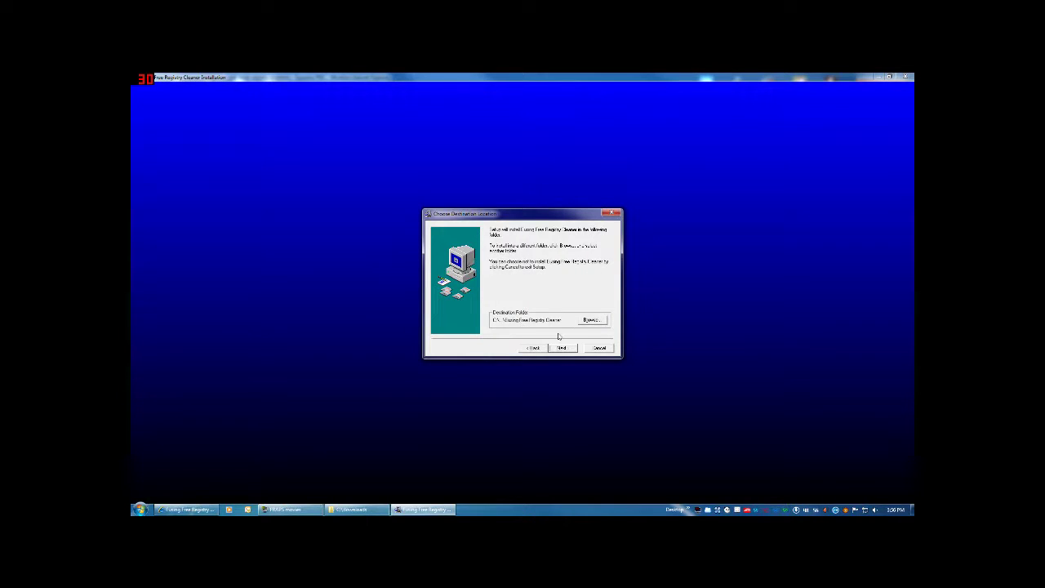
left_click(589, 321)
left_click(581, 258)
left_click(566, 349)
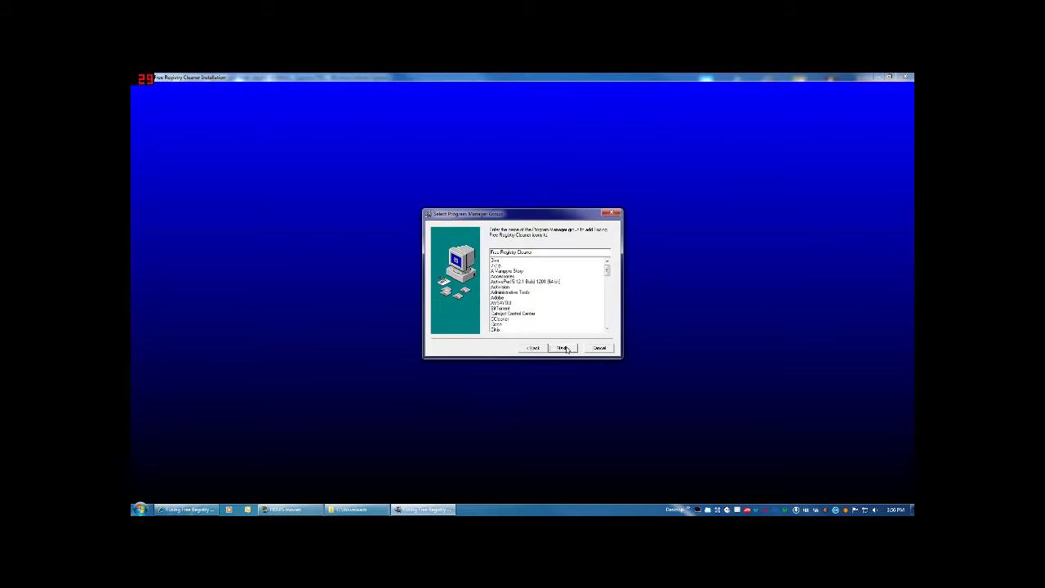
left_click(566, 349)
left_click(565, 348)
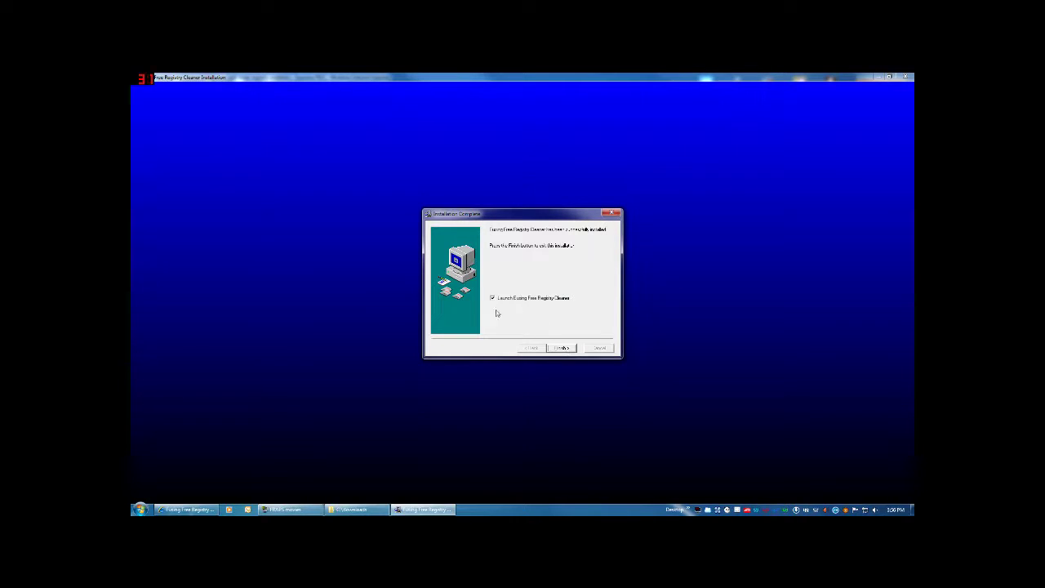
left_click(564, 347)
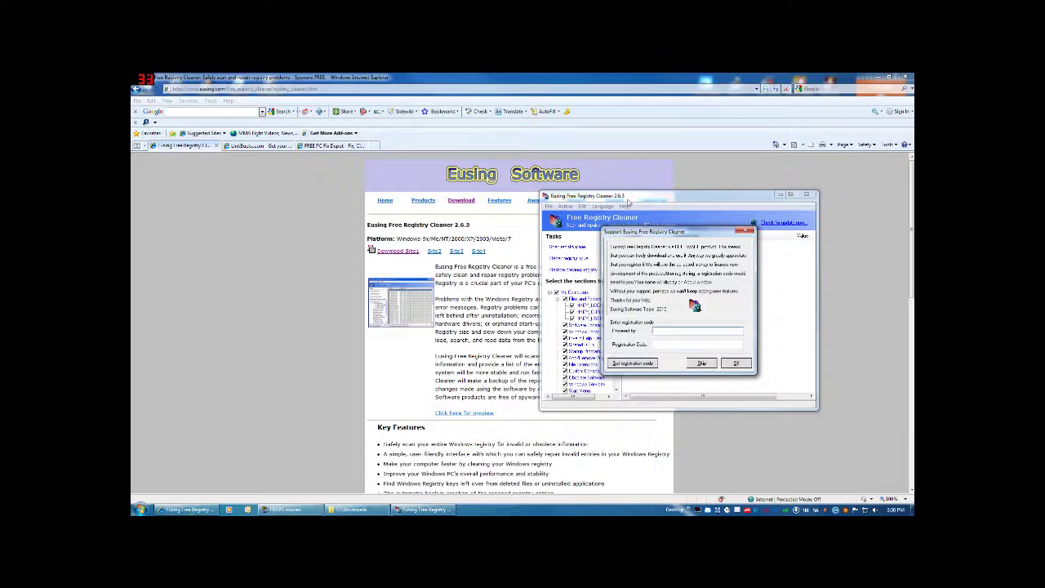
Step: Move the registration reminder aside and close the leftover linkbucks ad tab in Internet Explorer
left_click_drag(629, 237, 405, 212)
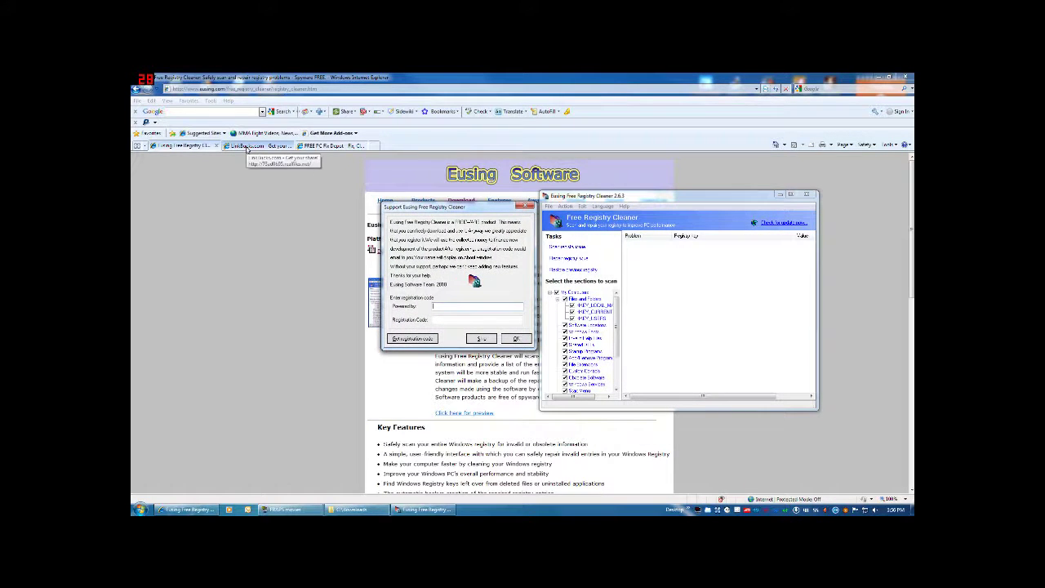
left_click(244, 146)
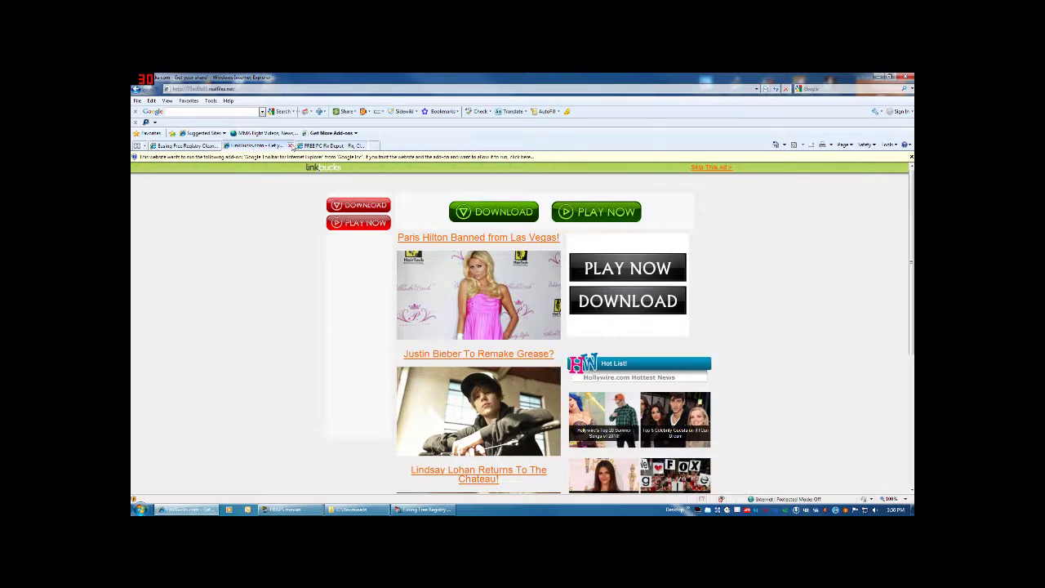
left_click(290, 145)
Step: Skip the registration prompt and restore the Registry Cleaner main window
left_click(423, 509)
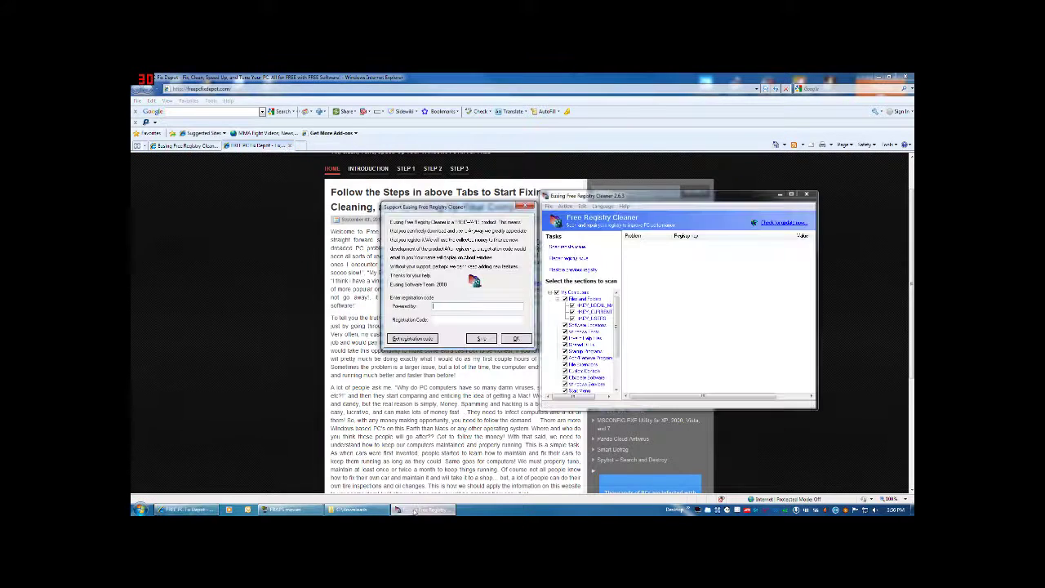
left_click(484, 339)
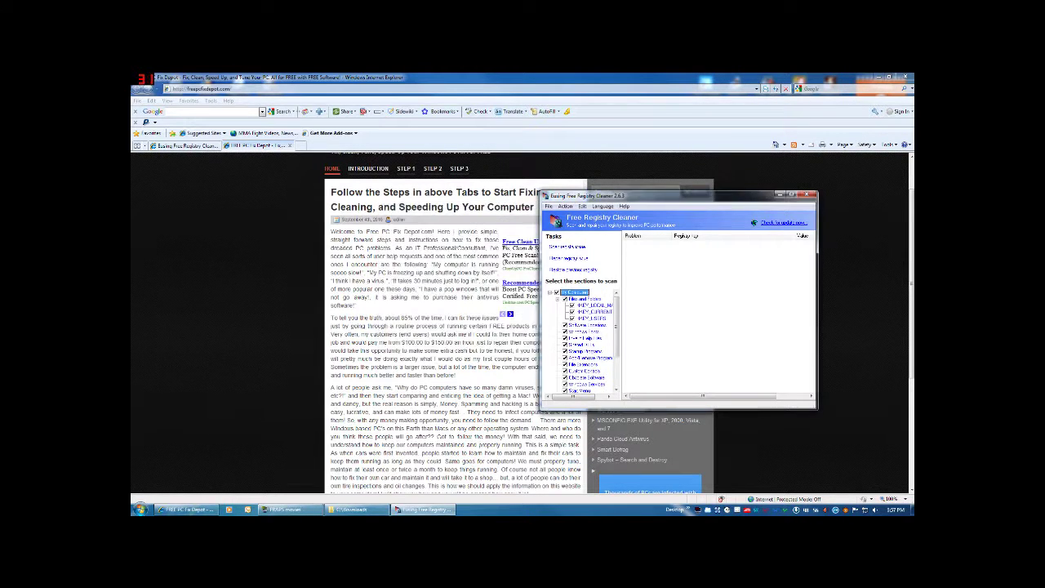
left_click(441, 507)
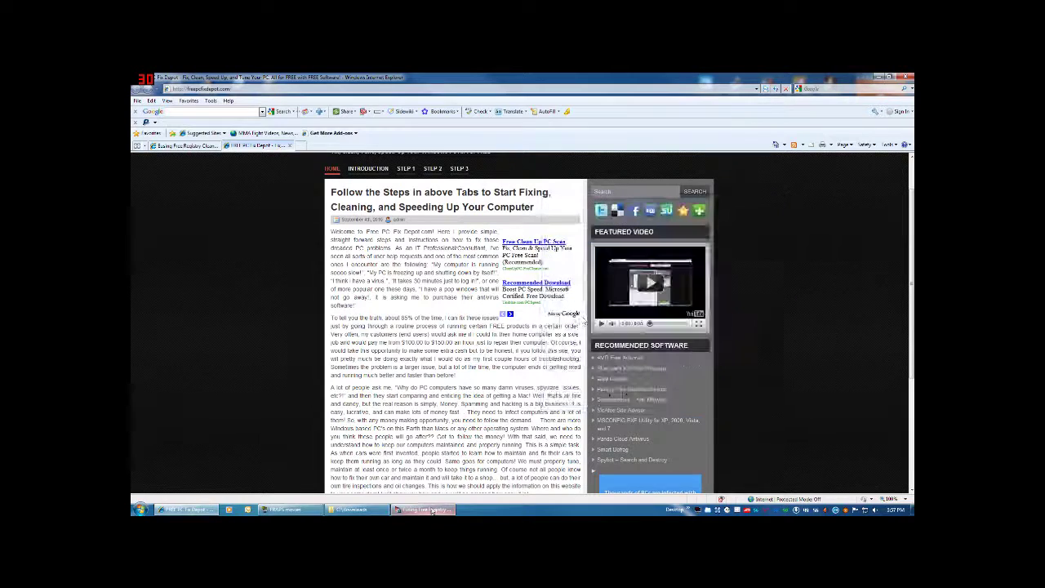
left_click(424, 509)
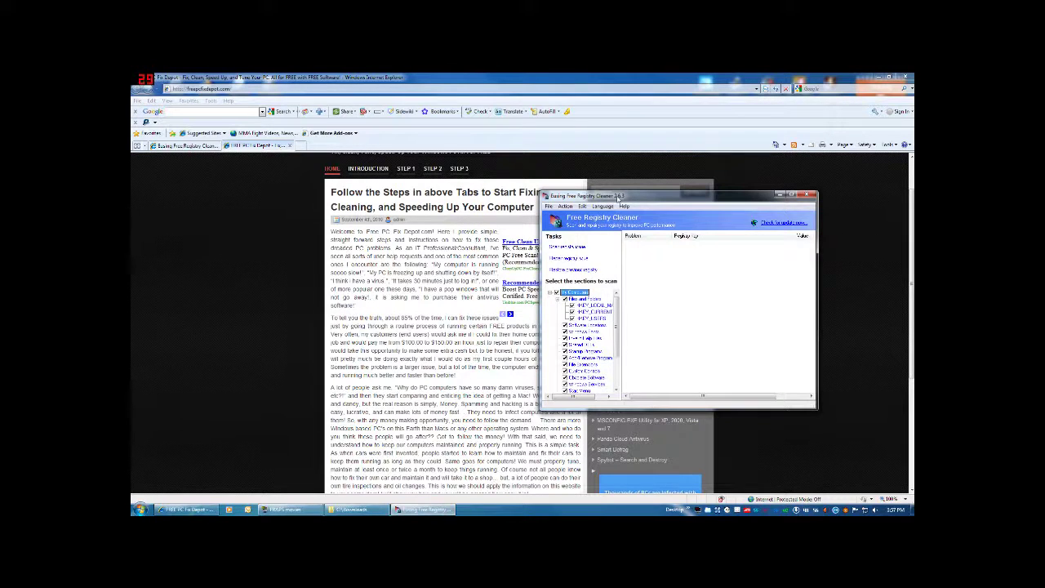
Step: Start a Backup Full Registry from the registry cleaner's File menu
left_click_drag(606, 196, 473, 200)
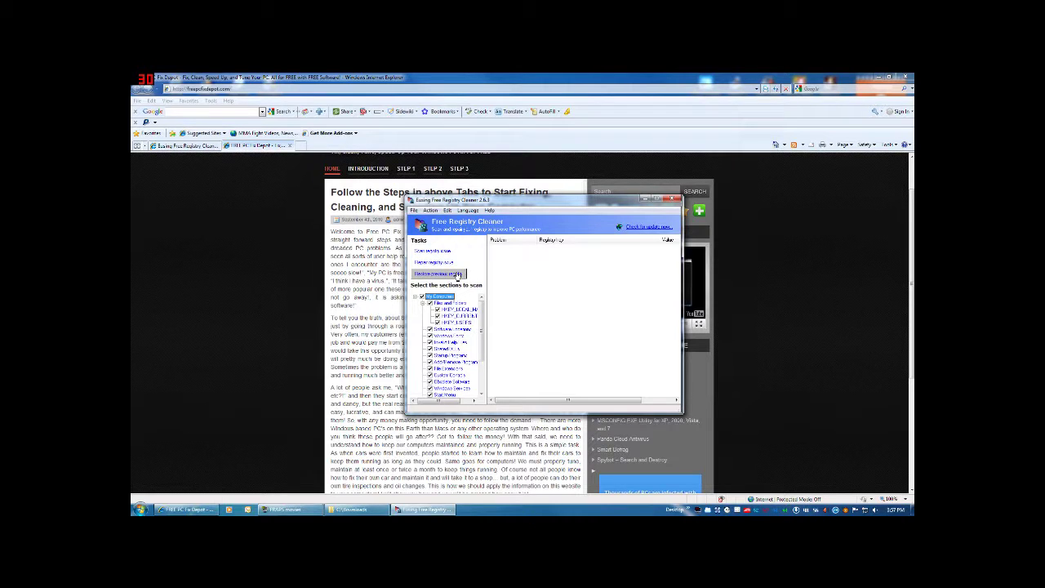
left_click(414, 210)
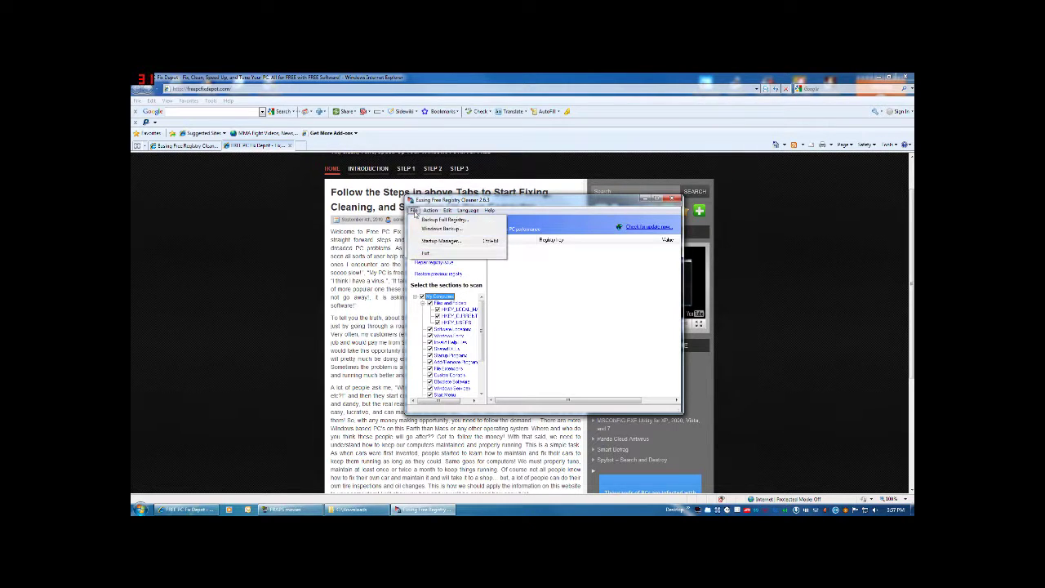
left_click(431, 203)
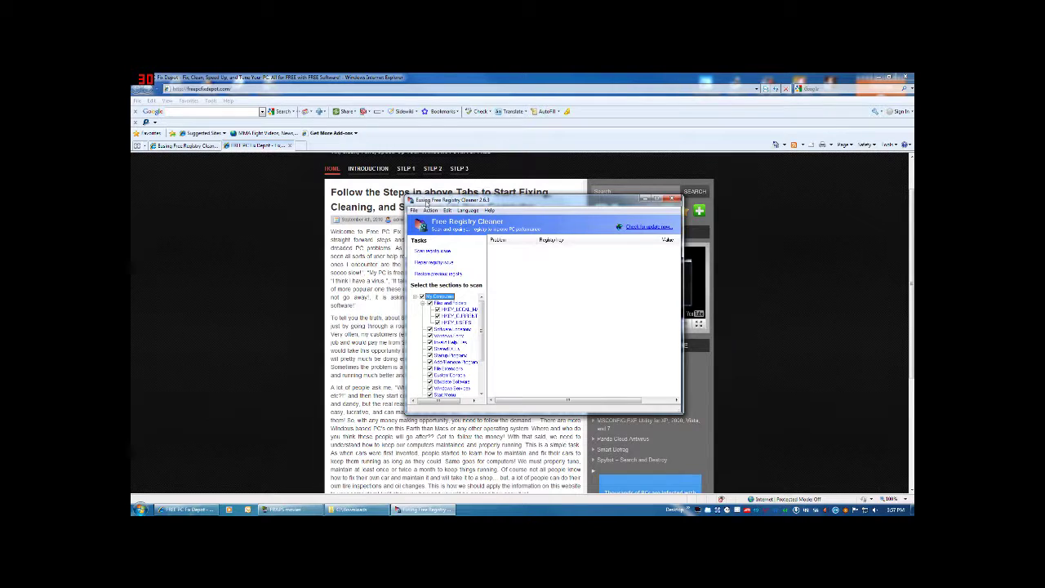
left_click(414, 210)
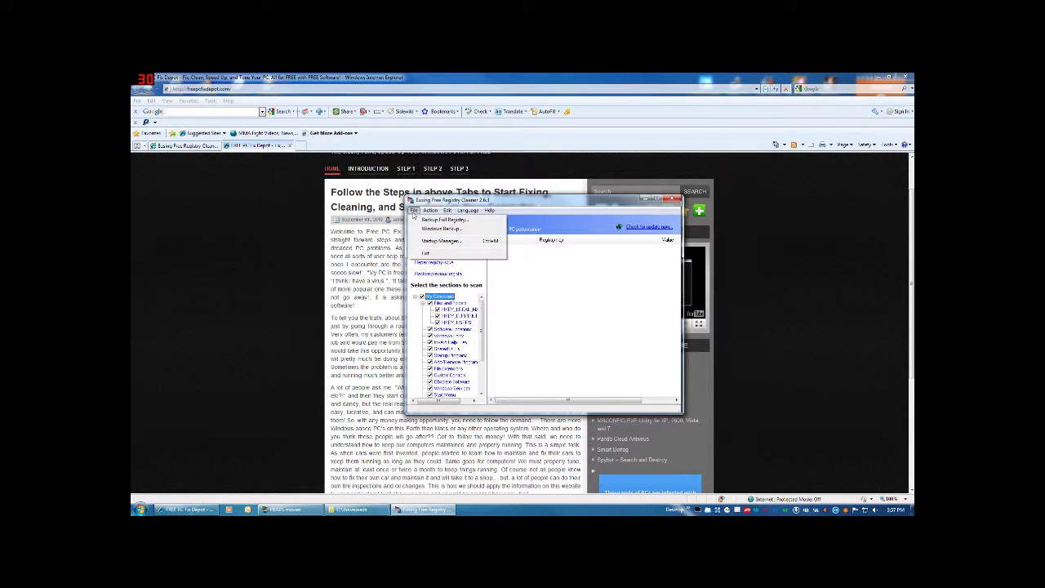
left_click(434, 204)
left_click(414, 211)
left_click(437, 220)
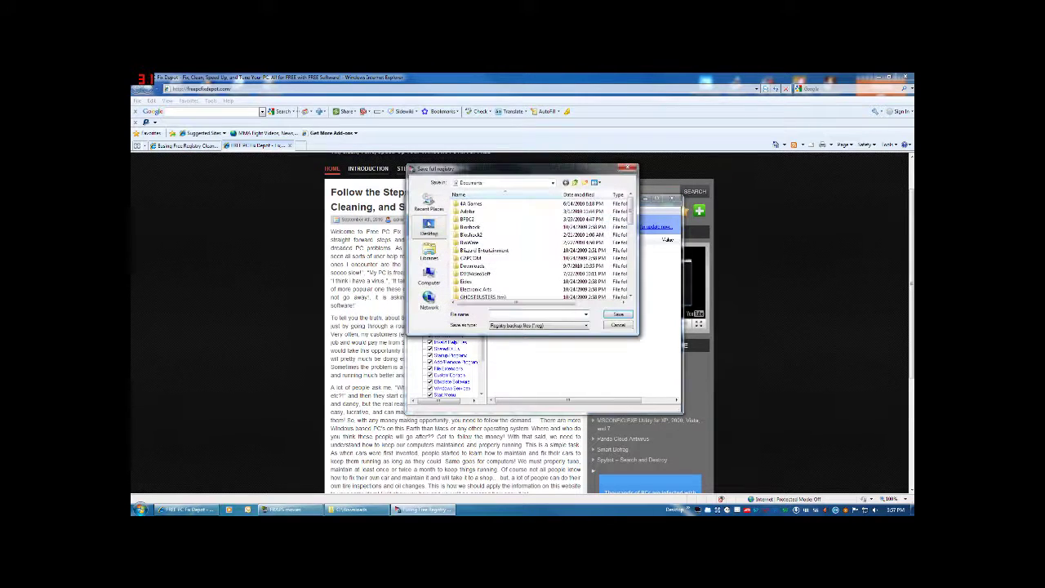
Step: Save the registry backup file in the downloads folder on Local Disk (C:)
left_click(552, 182)
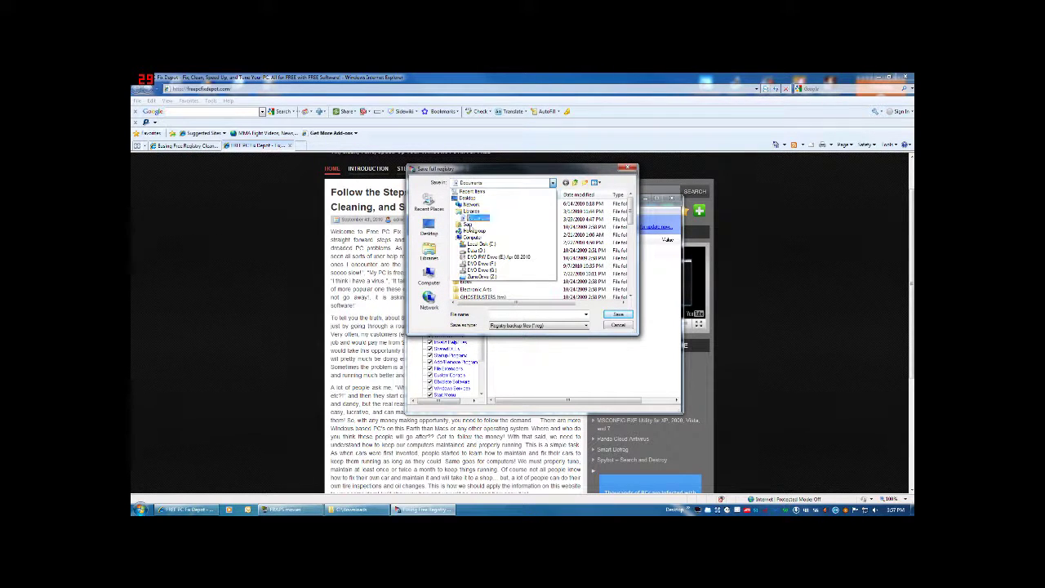
left_click(481, 244)
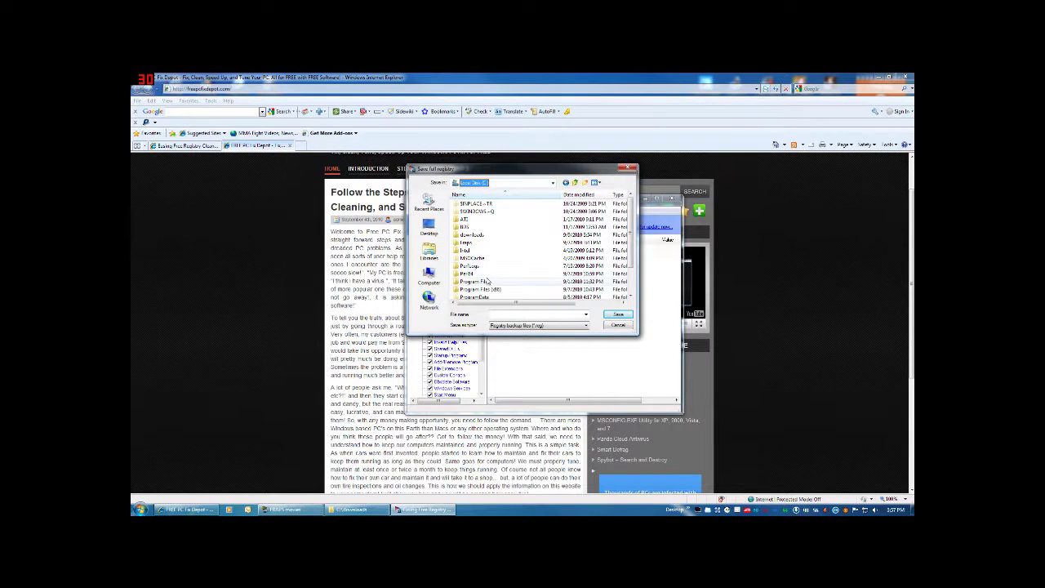
double_click(474, 235)
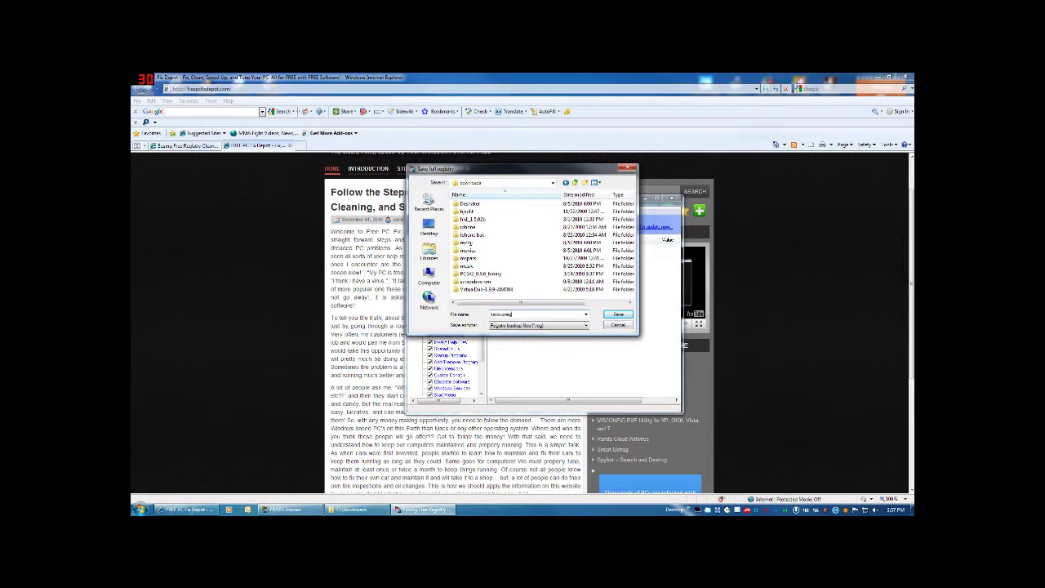
left_click(618, 317)
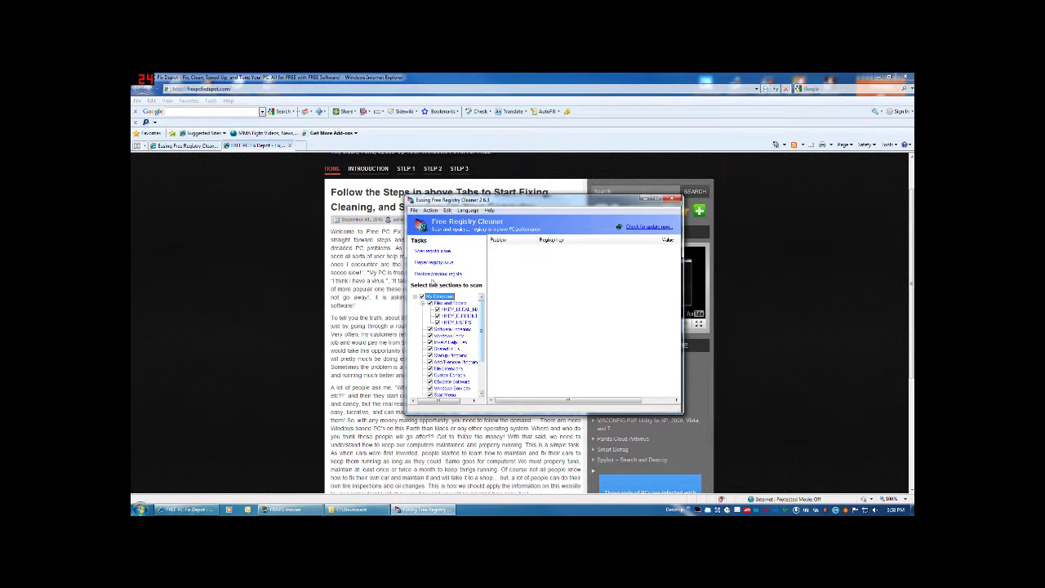
Step: Run Scan registry issues and maximize the window to view the 39 problems found
left_click_drag(407, 254, 376, 254)
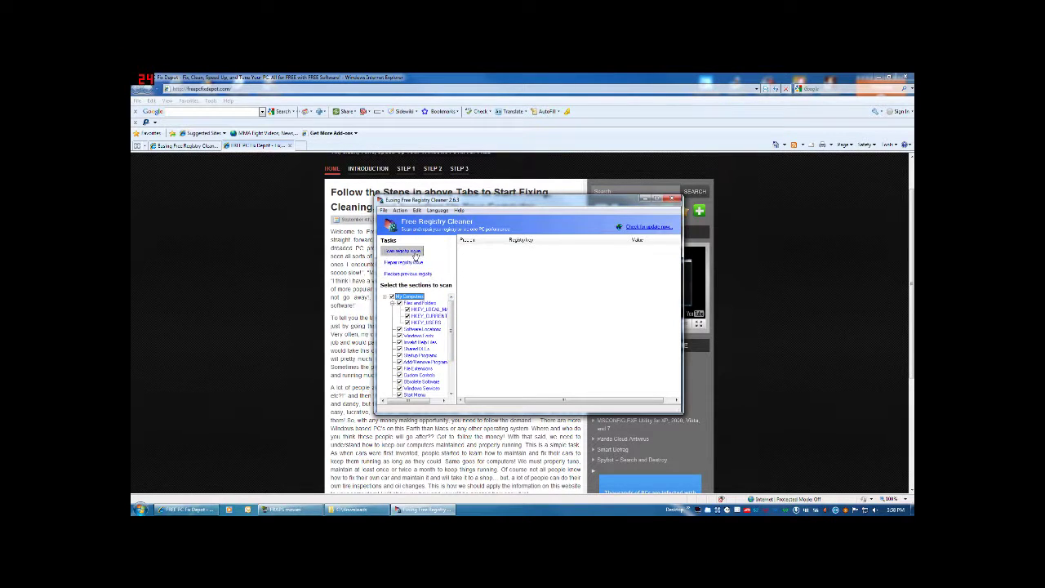
left_click(405, 250)
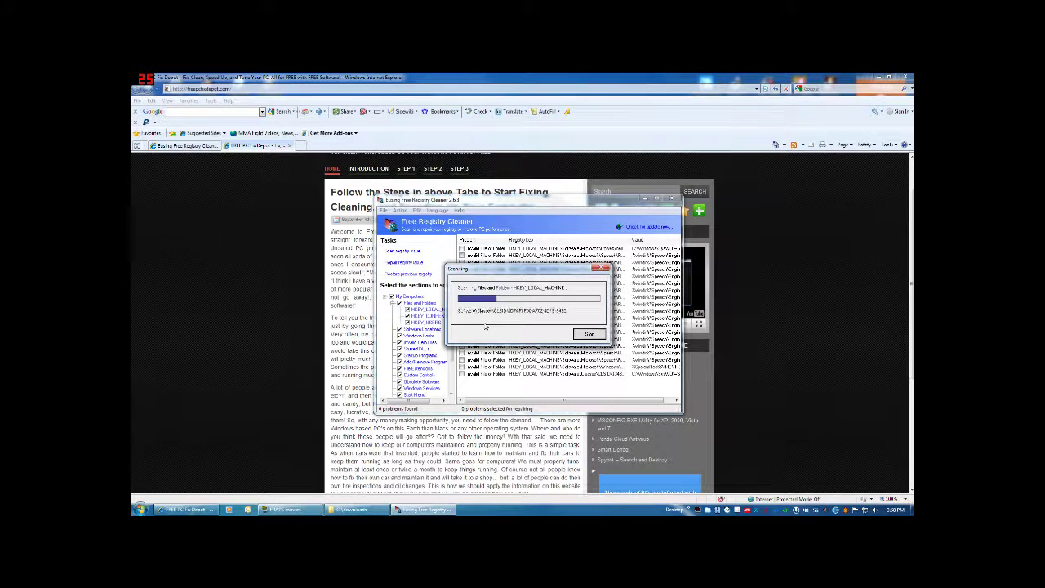
left_click_drag(509, 271, 374, 167)
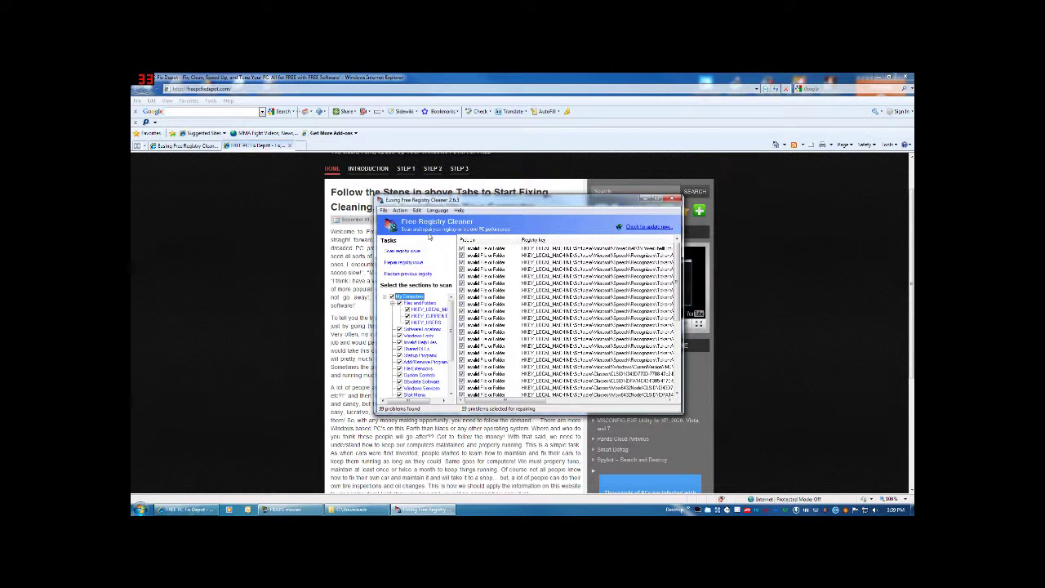
left_click_drag(456, 208, 383, 244)
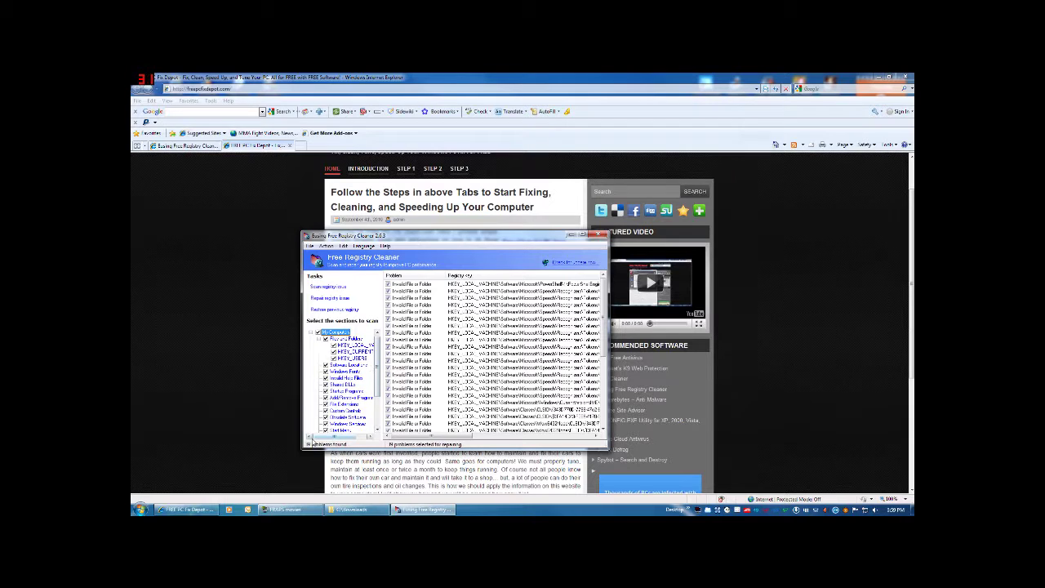
left_click(583, 236)
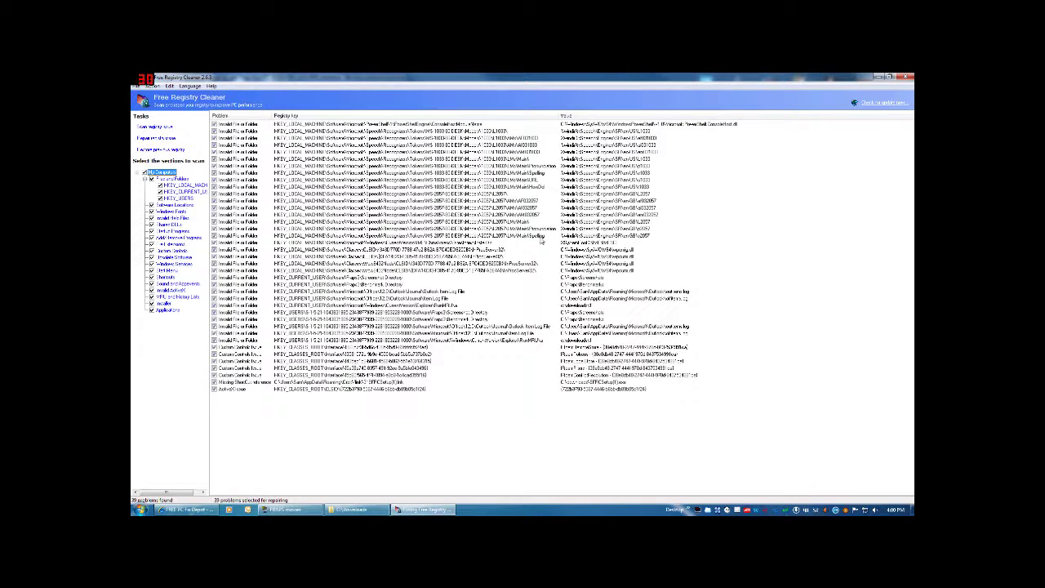
Step: Repair all 39 registry problems, close the results message, and reposition the window
left_click(891, 78)
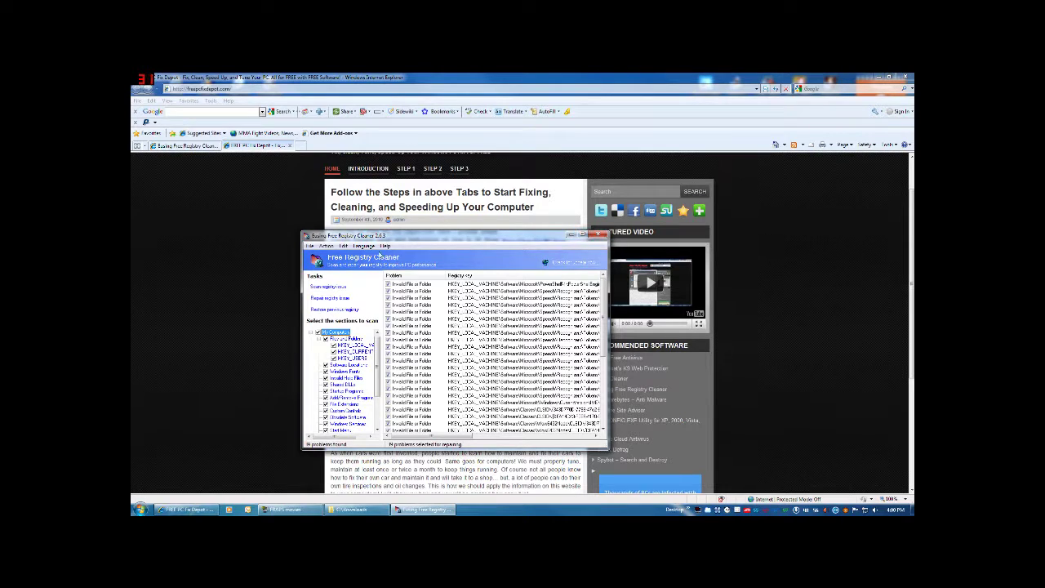
left_click(329, 298)
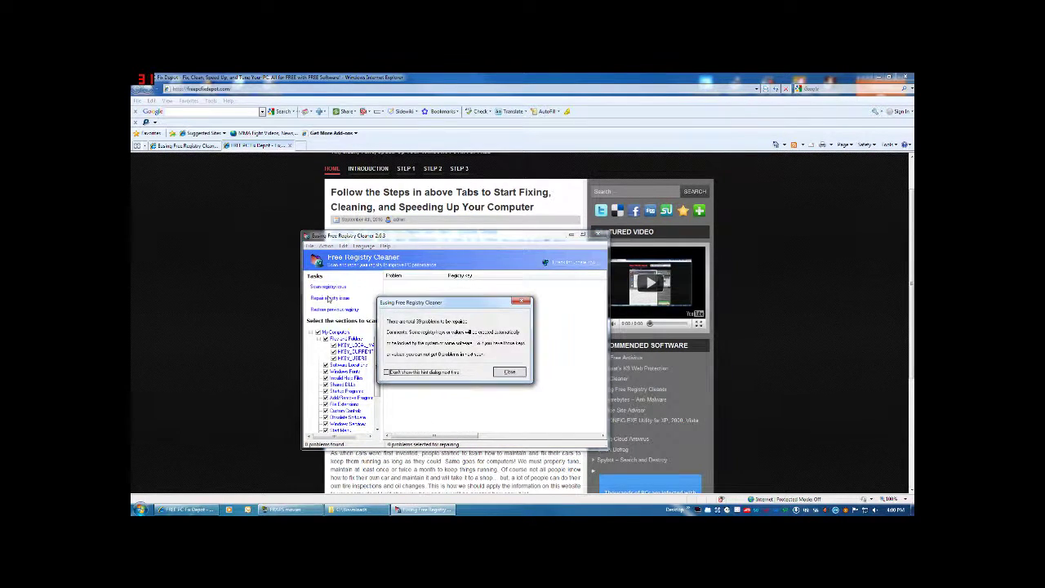
left_click(510, 372)
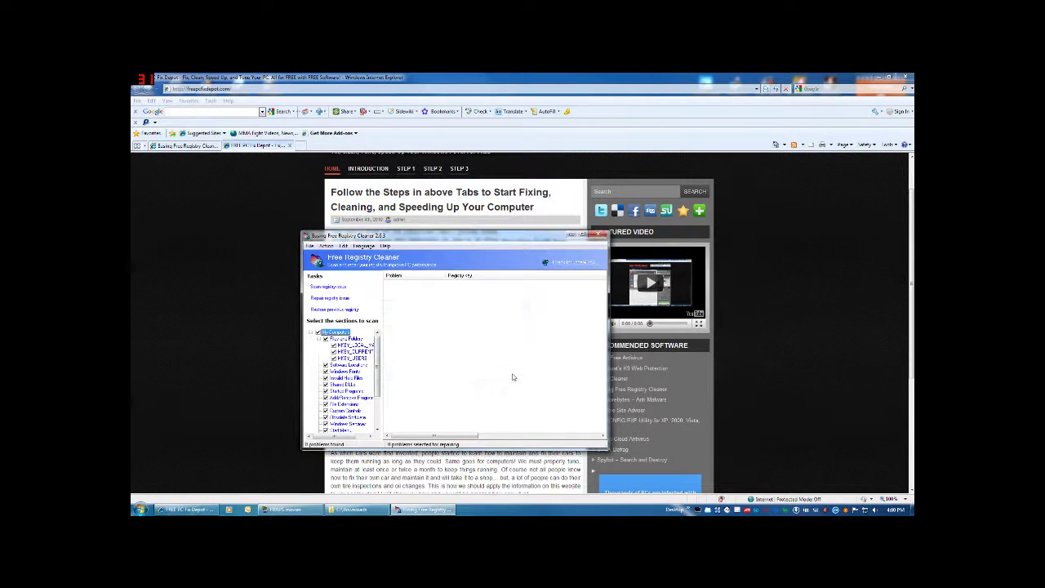
left_click_drag(526, 243, 544, 216)
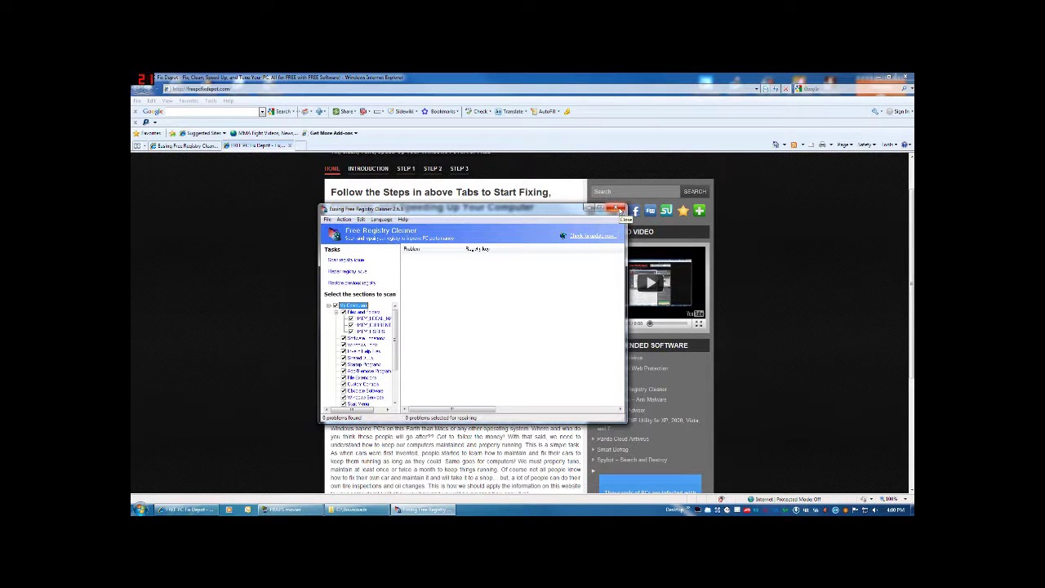
left_click_drag(525, 212, 536, 196)
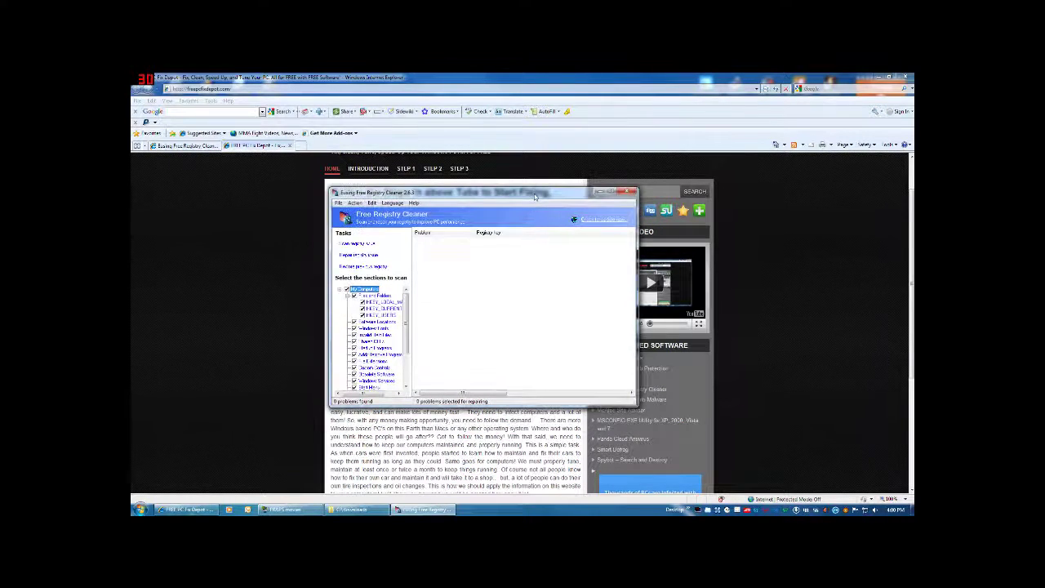